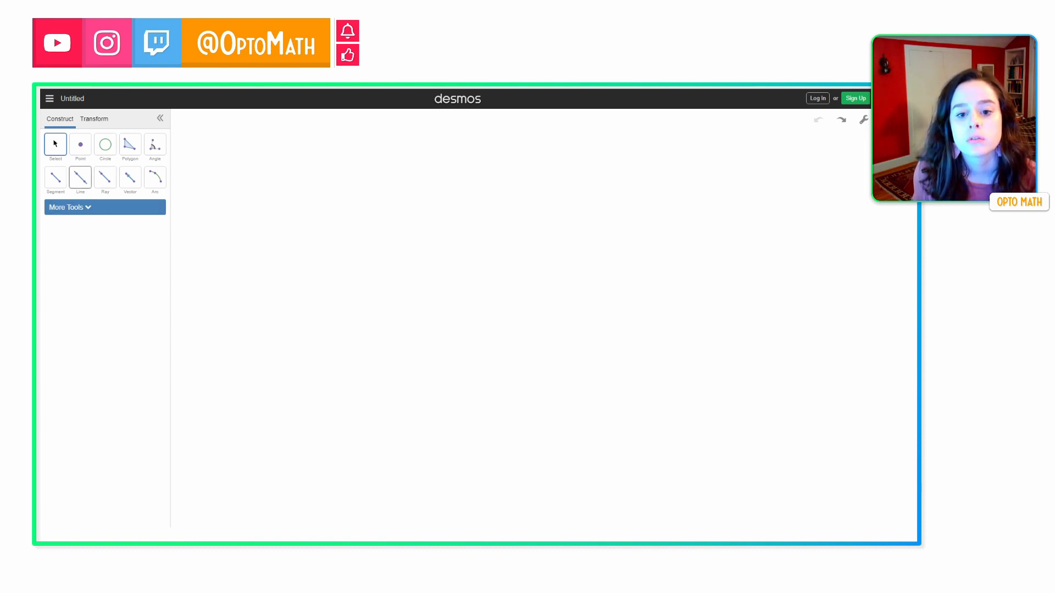
# Draw a nearly horizontal line across the middle of the blank canvas, defined by two widely spaced points
pyautogui.click(80, 177)
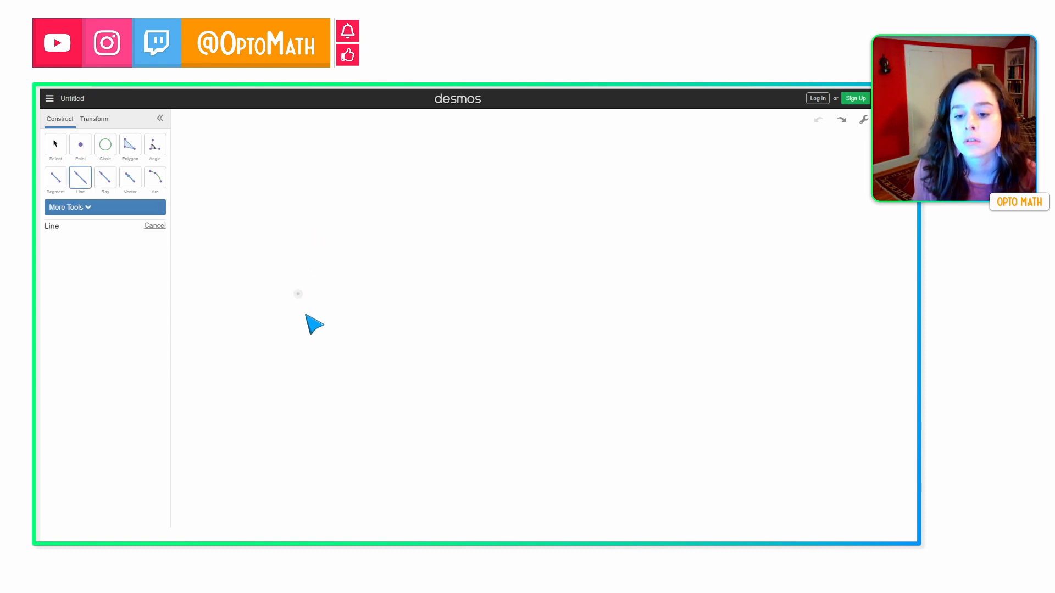
pyautogui.click(257, 331)
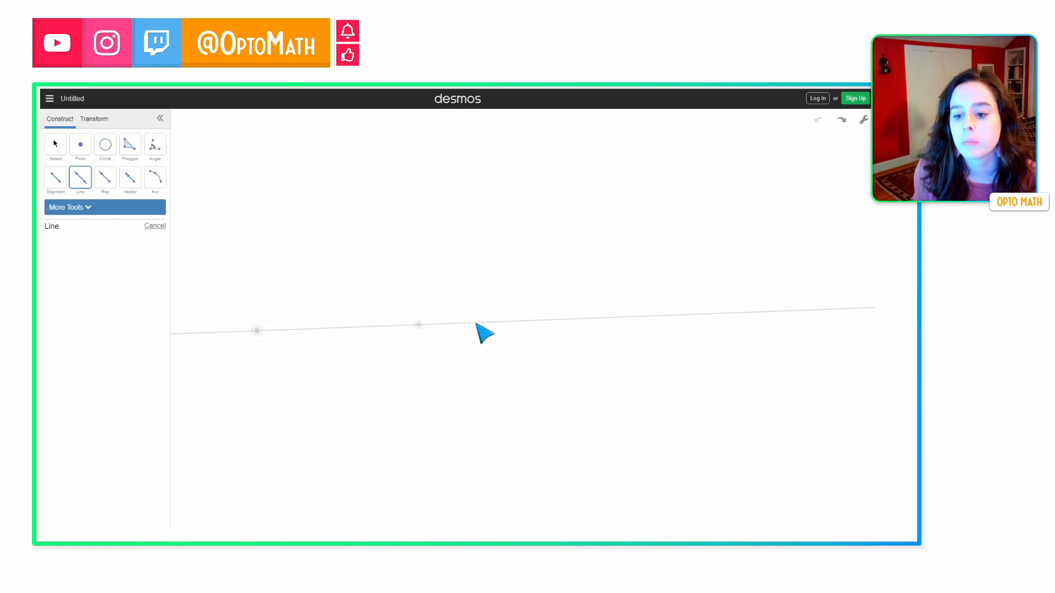
pyautogui.click(726, 328)
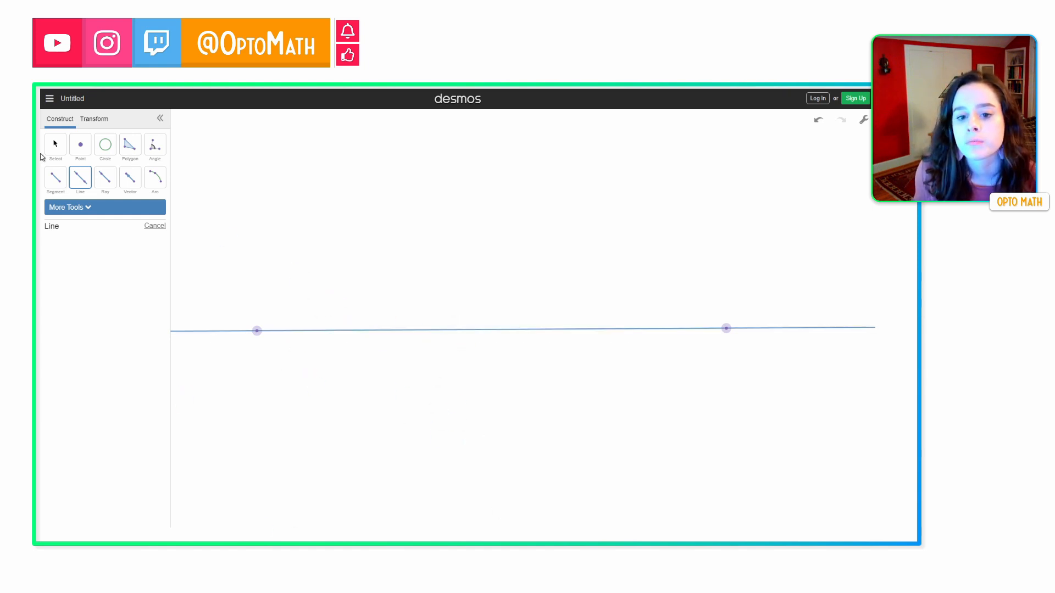
# Place a point on the line between its two defining points, nearer the left one, and colour it orange
pyautogui.click(81, 146)
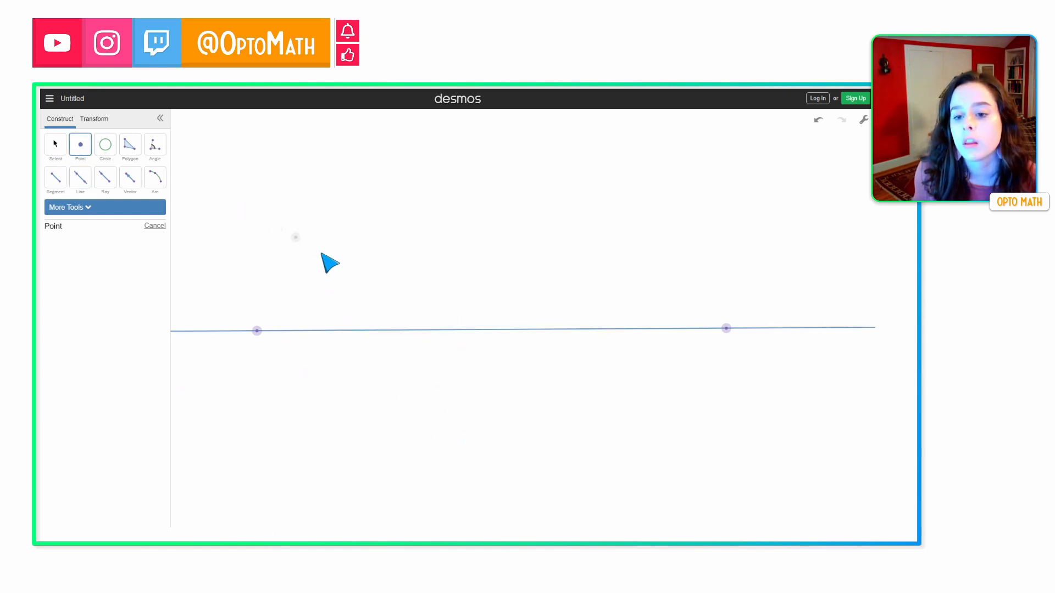
pyautogui.click(381, 330)
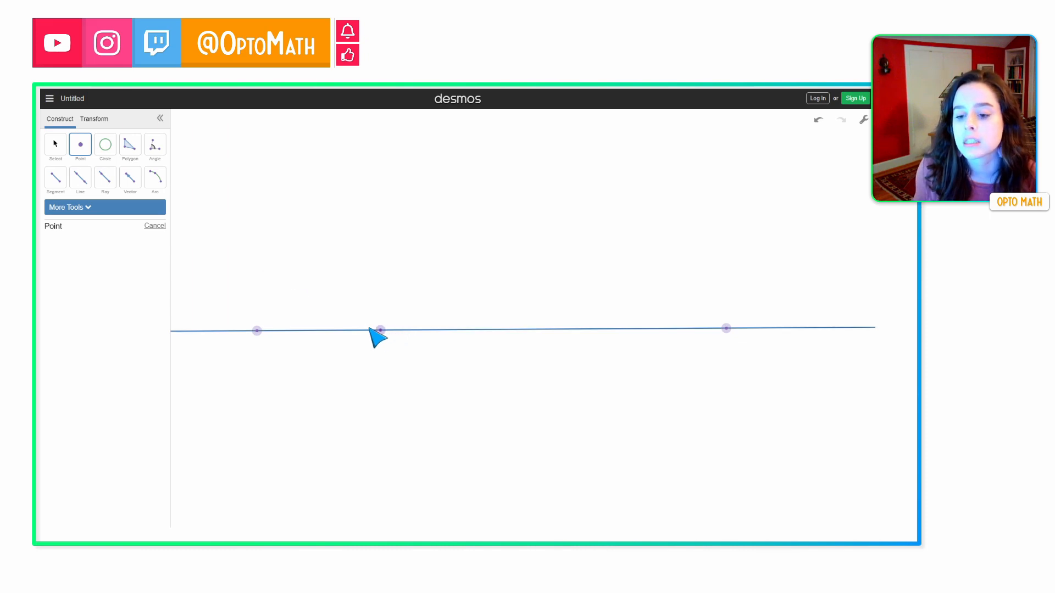
pyautogui.click(55, 144)
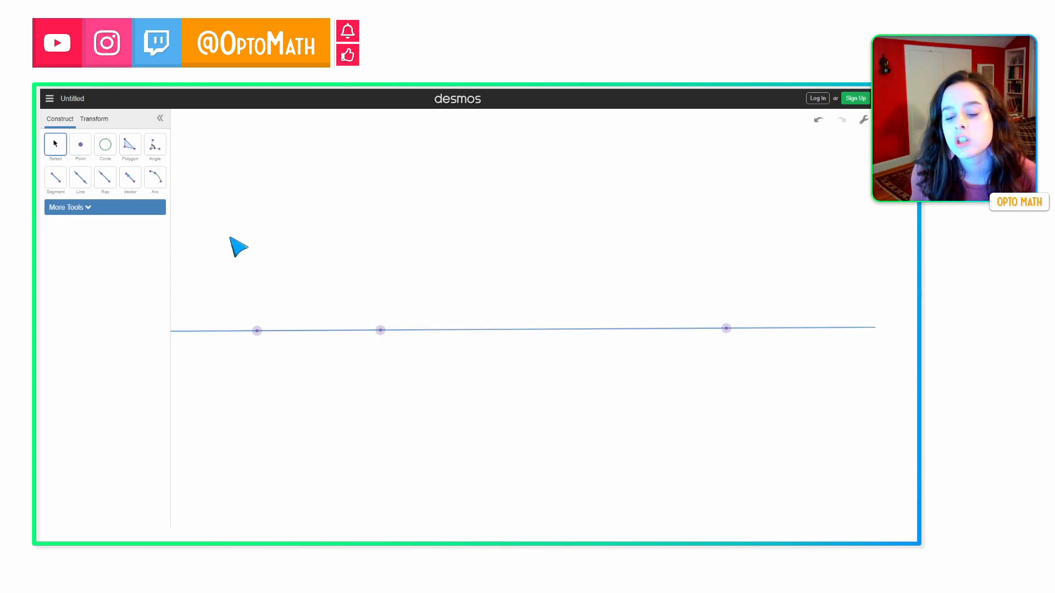
pyautogui.click(380, 330)
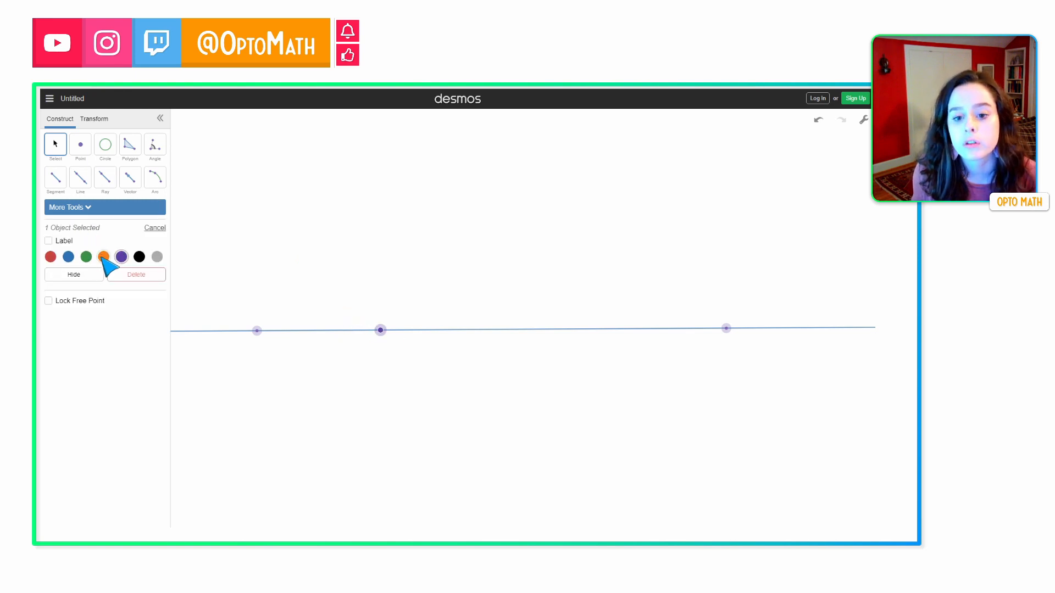
pyautogui.click(103, 257)
pyautogui.click(350, 289)
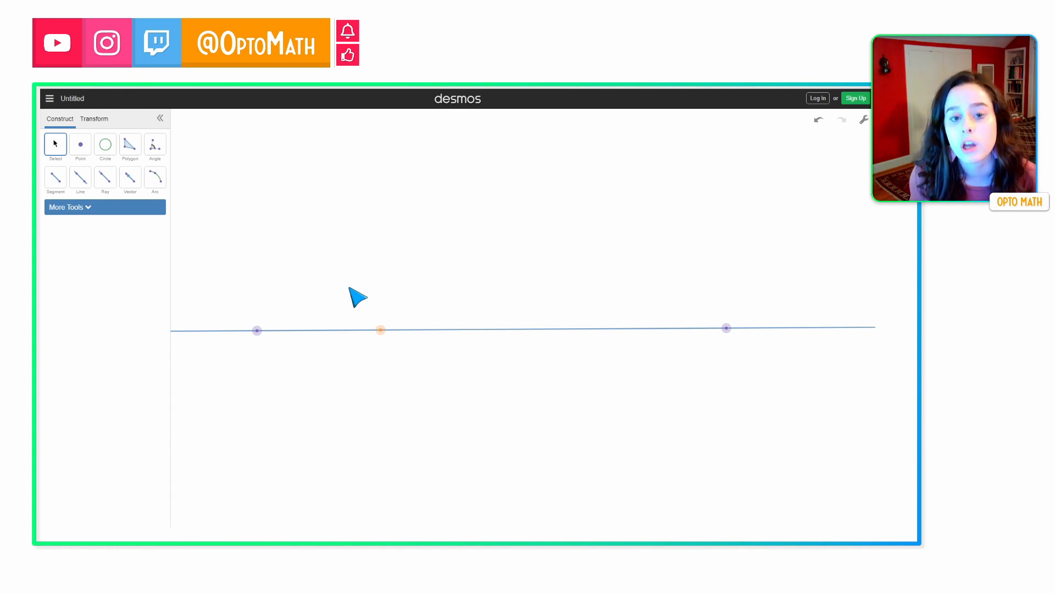
# Draw a segment from the line's left defining point to the orange point and colour it black
pyautogui.click(55, 178)
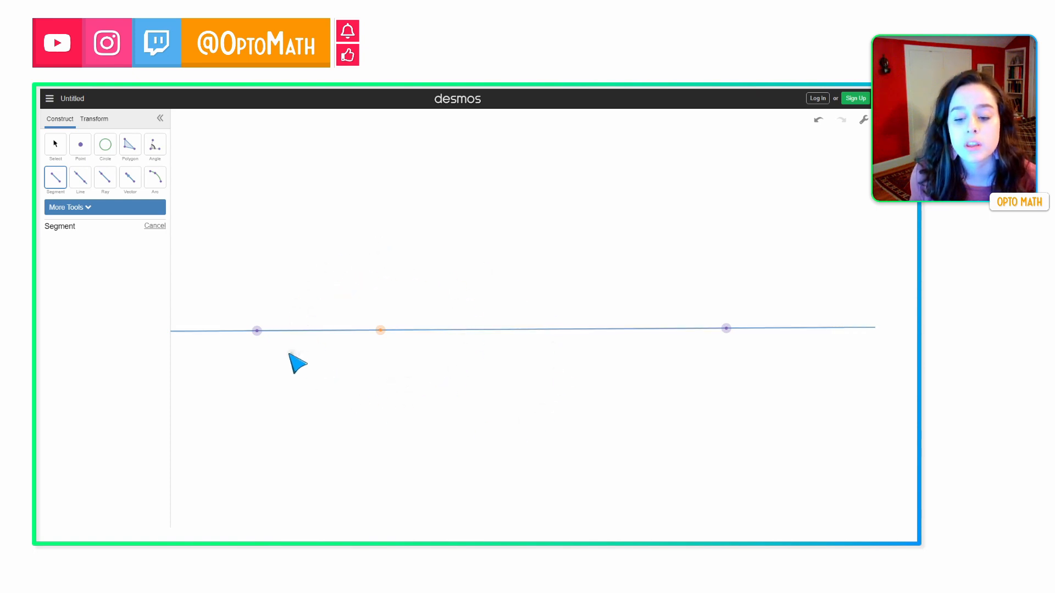
pyautogui.click(264, 332)
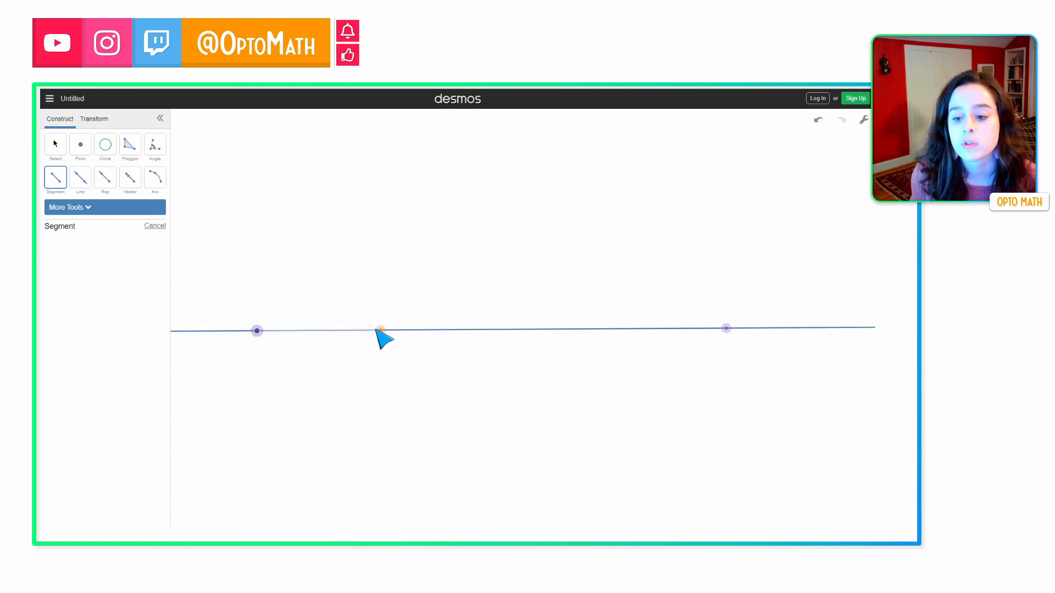
pyautogui.click(379, 330)
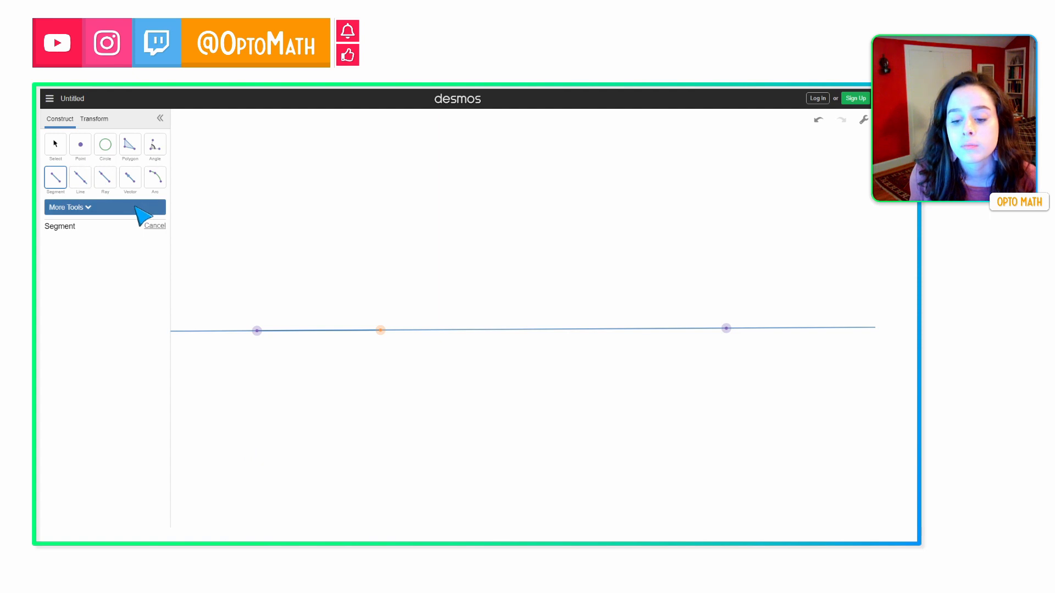
pyautogui.click(55, 145)
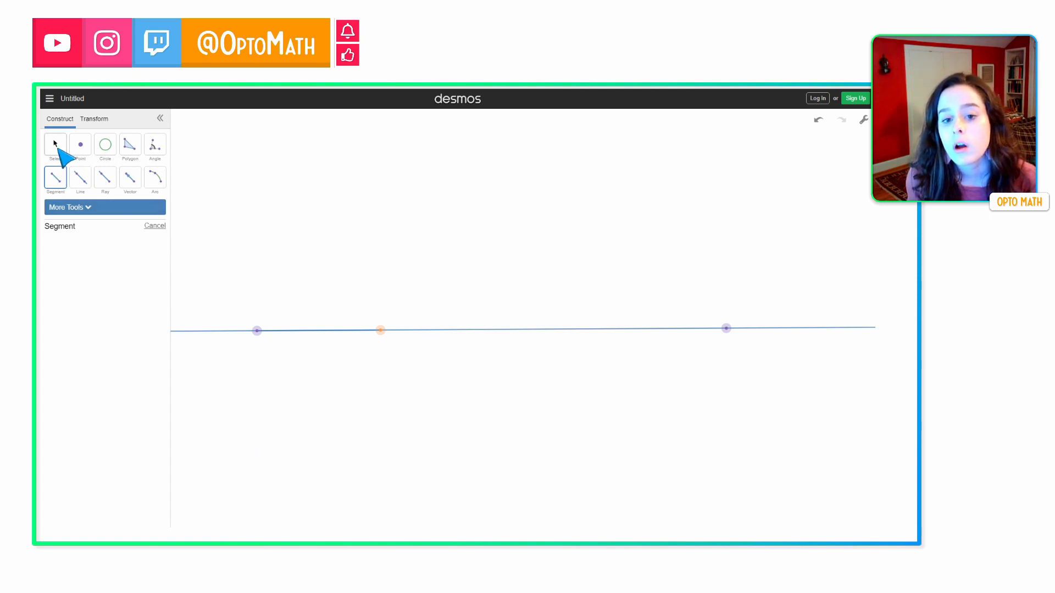
pyautogui.click(304, 330)
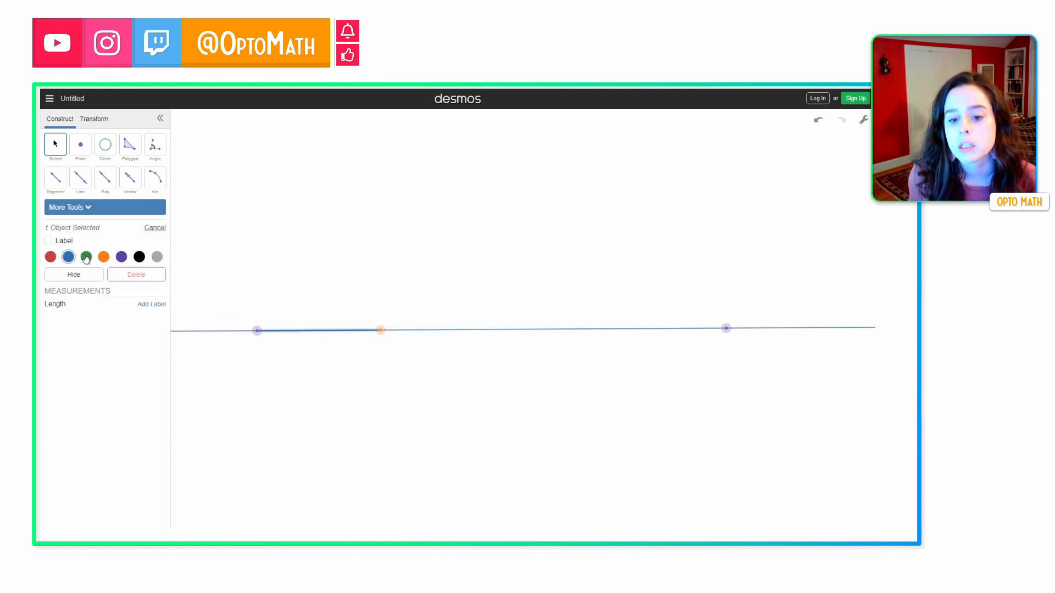
pyautogui.click(139, 257)
pyautogui.click(320, 256)
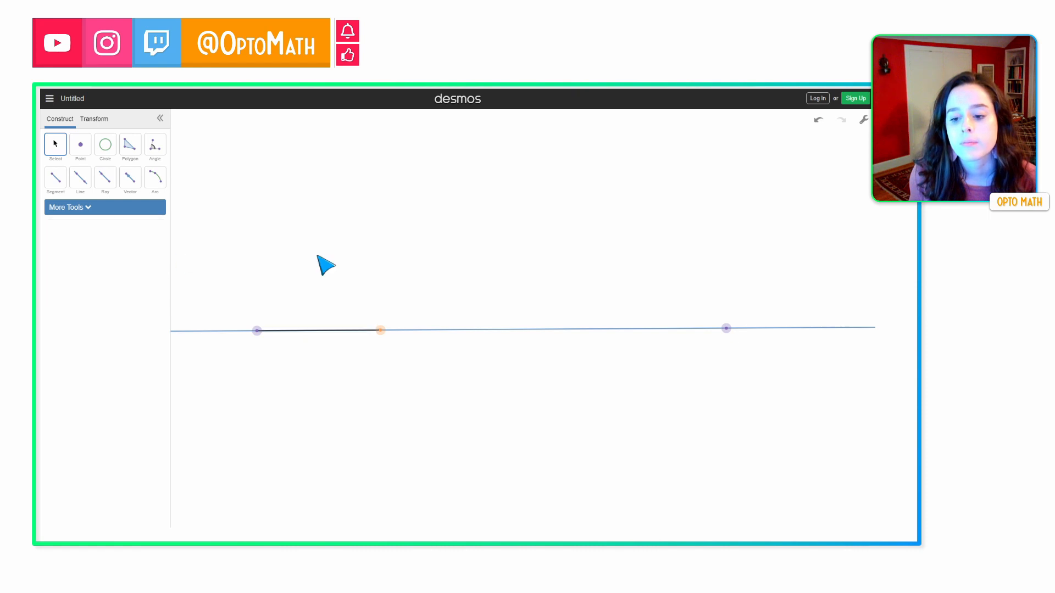
# Construct a compass circle centred on the orange point with the black segment as radius, and mark its right intersection with the line
pyautogui.click(91, 213)
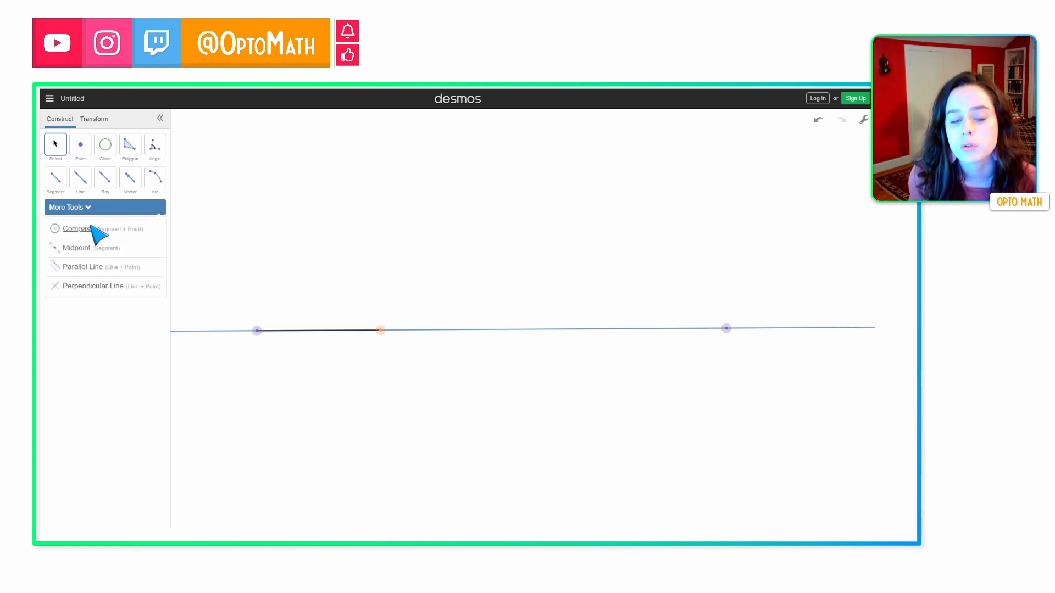
pyautogui.click(94, 227)
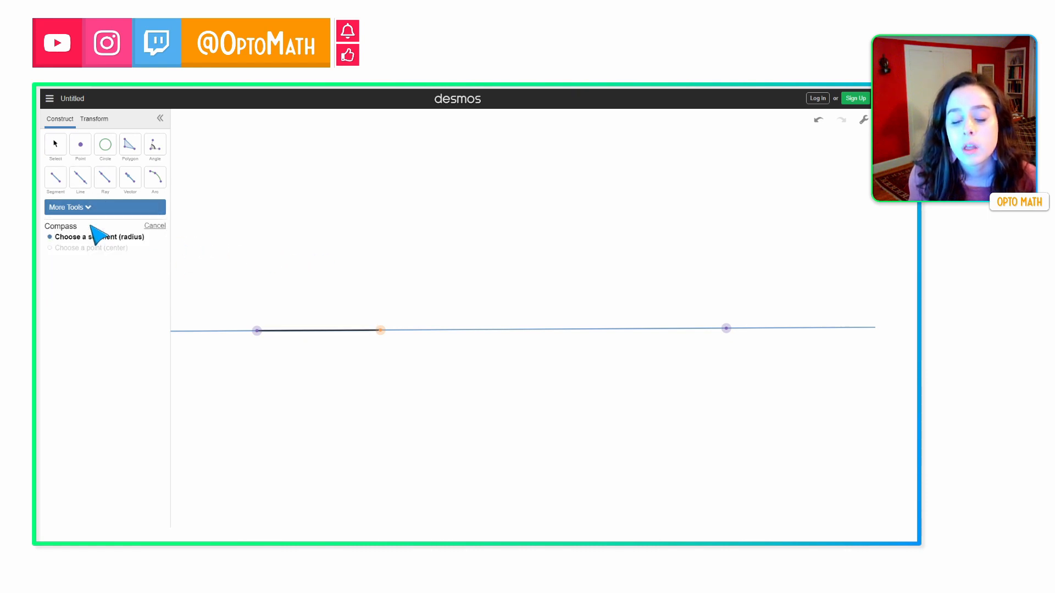
pyautogui.click(290, 331)
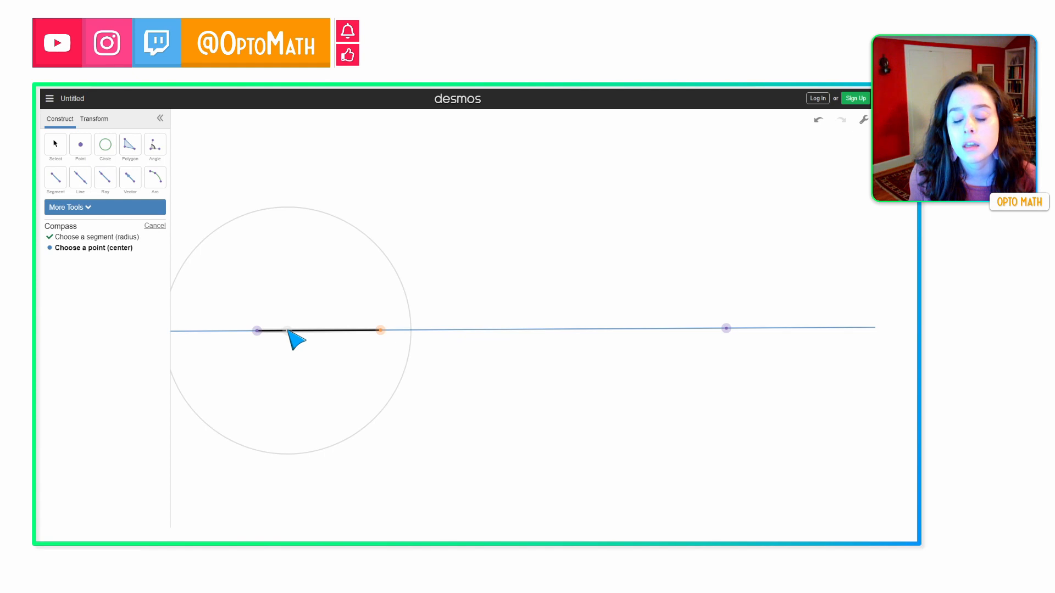
pyautogui.click(380, 331)
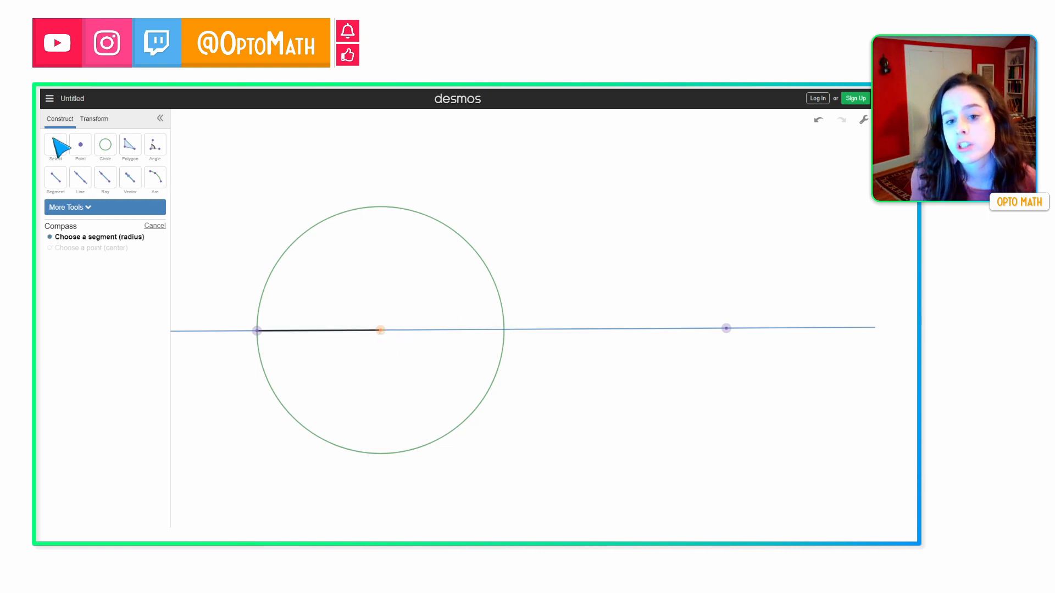
pyautogui.click(81, 147)
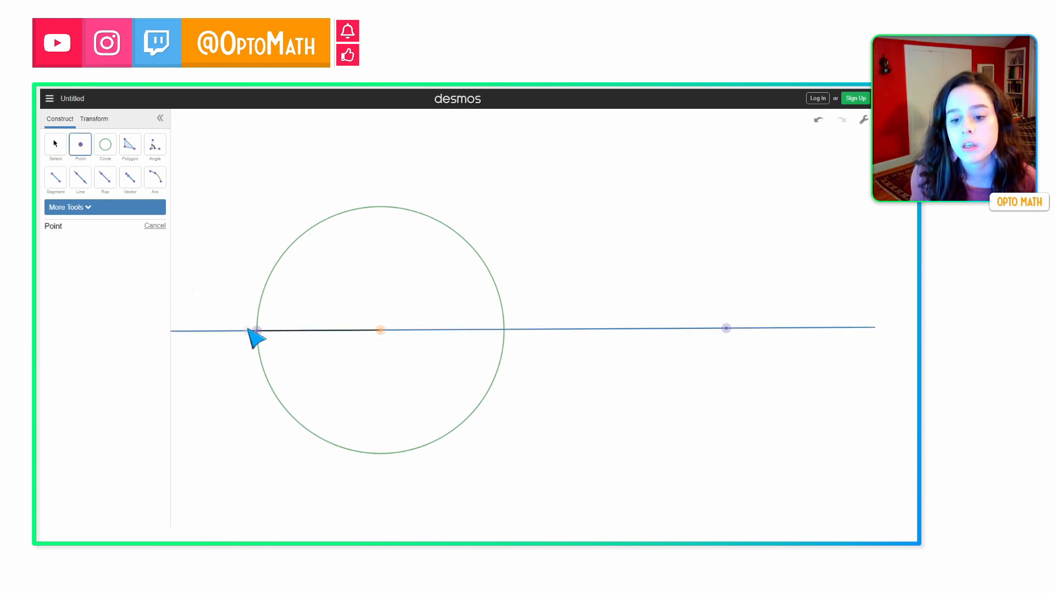
pyautogui.click(500, 331)
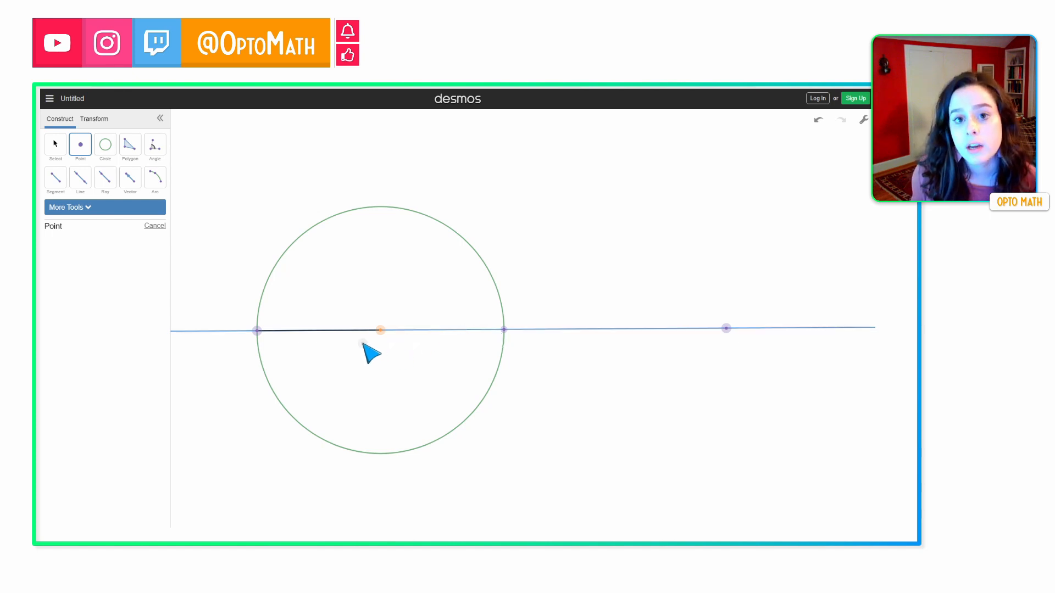
pyautogui.click(55, 177)
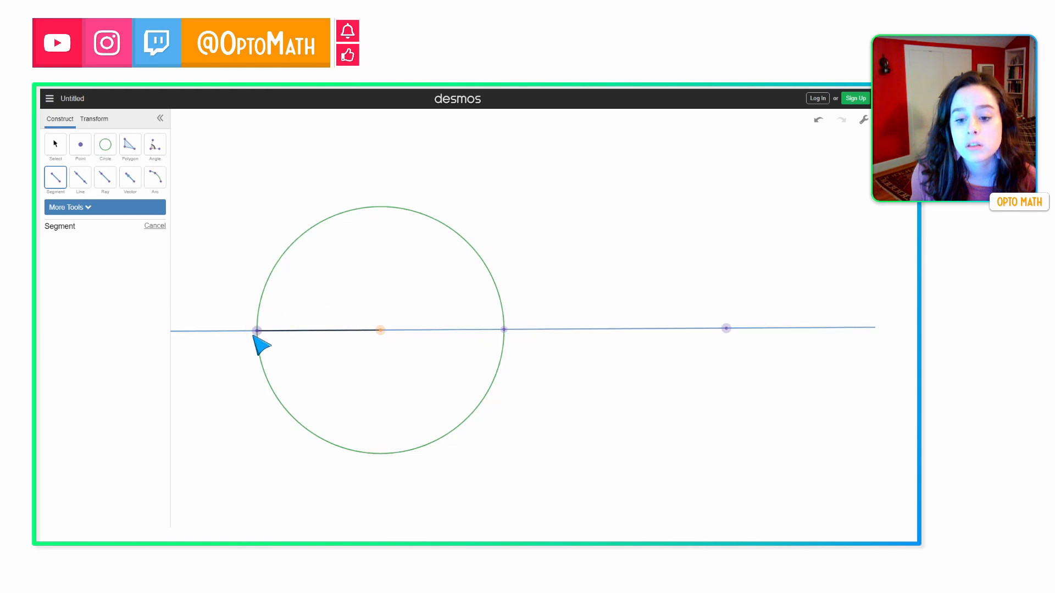
pyautogui.click(503, 330)
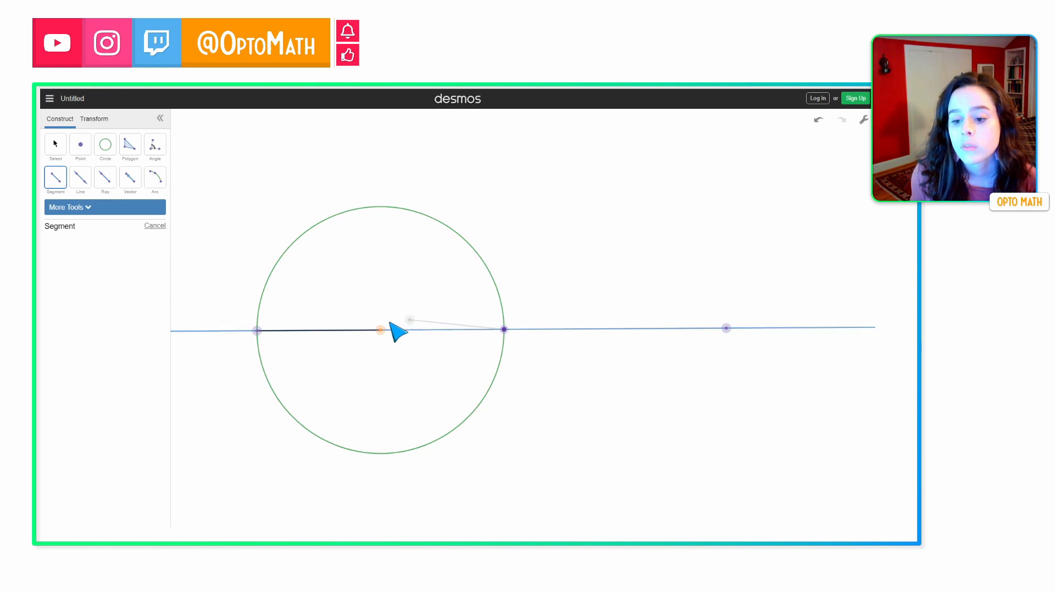
pyautogui.click(350, 331)
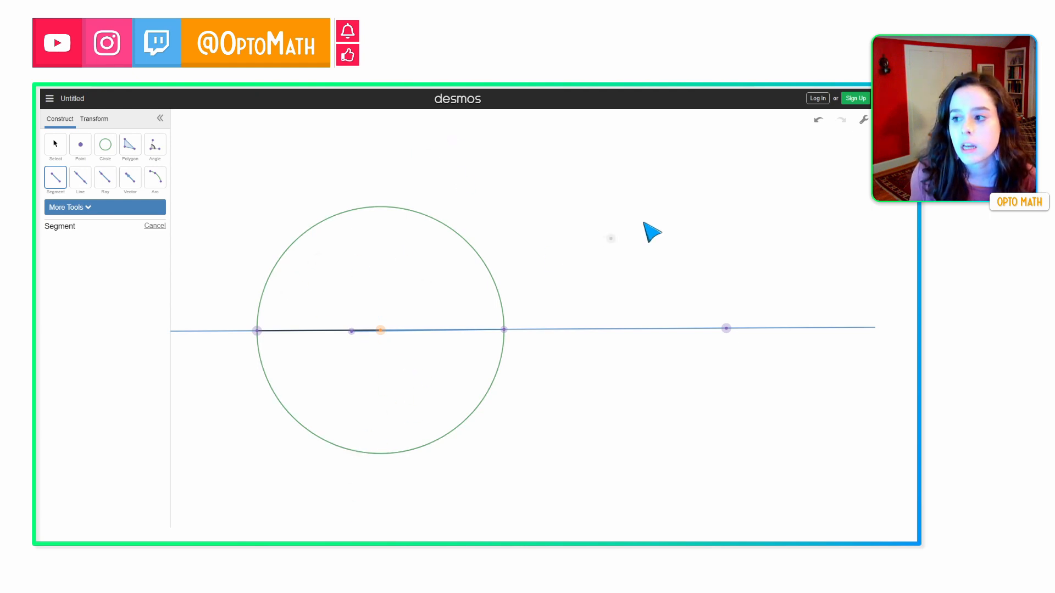
pyautogui.click(818, 120)
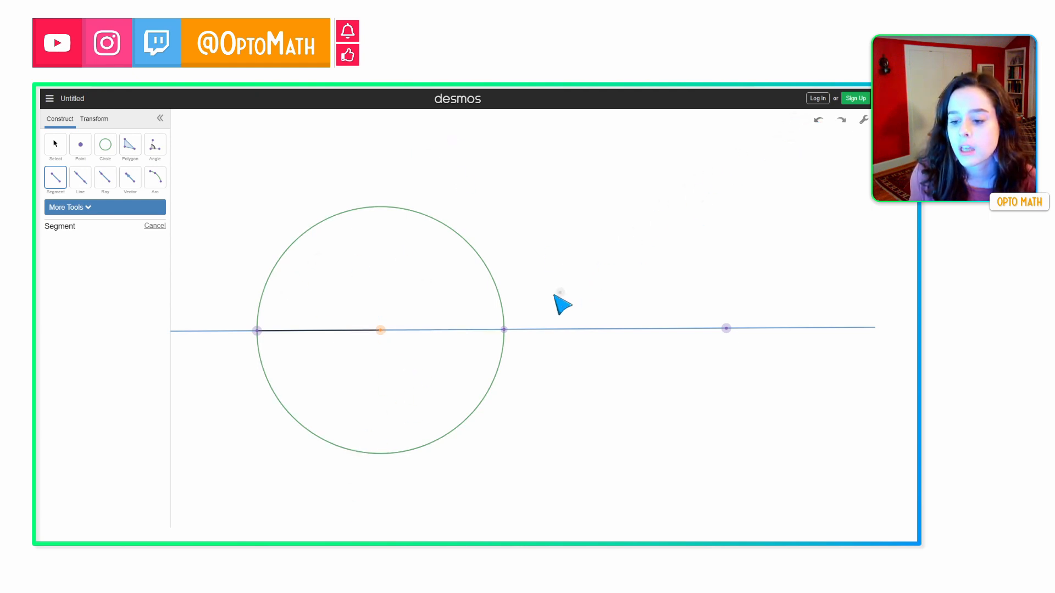
# Draw a segment from the circle's right intersection to a point on the black segment just past the orange point, and colour it red
pyautogui.click(504, 330)
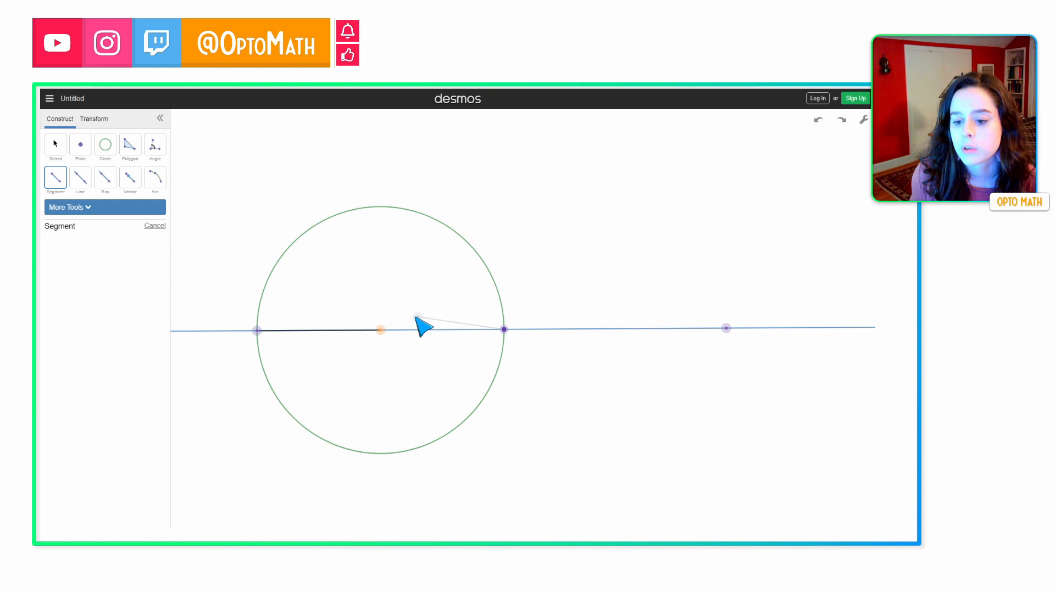
pyautogui.click(343, 331)
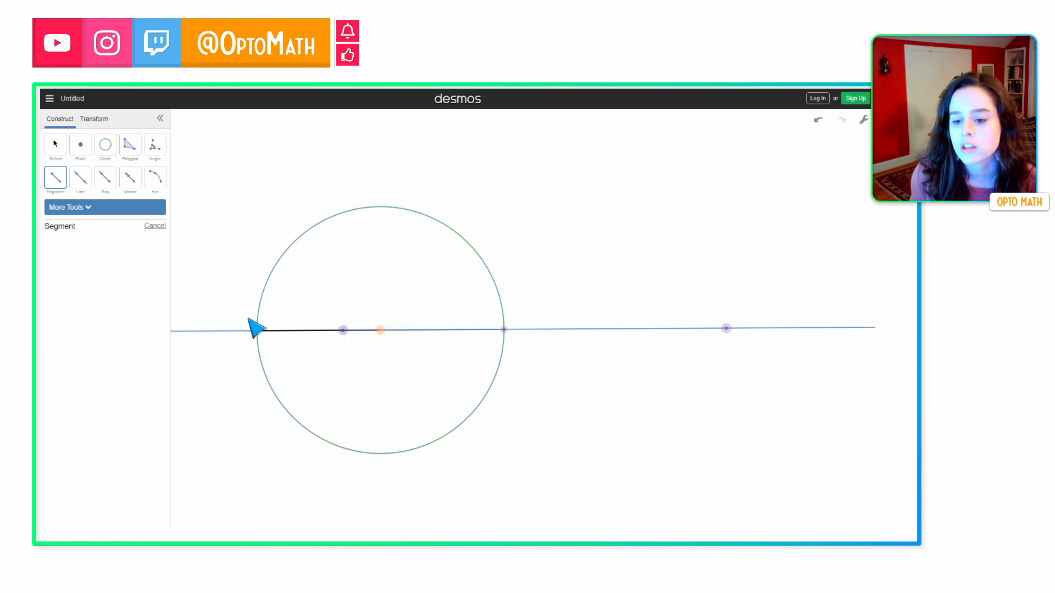
pyautogui.click(55, 144)
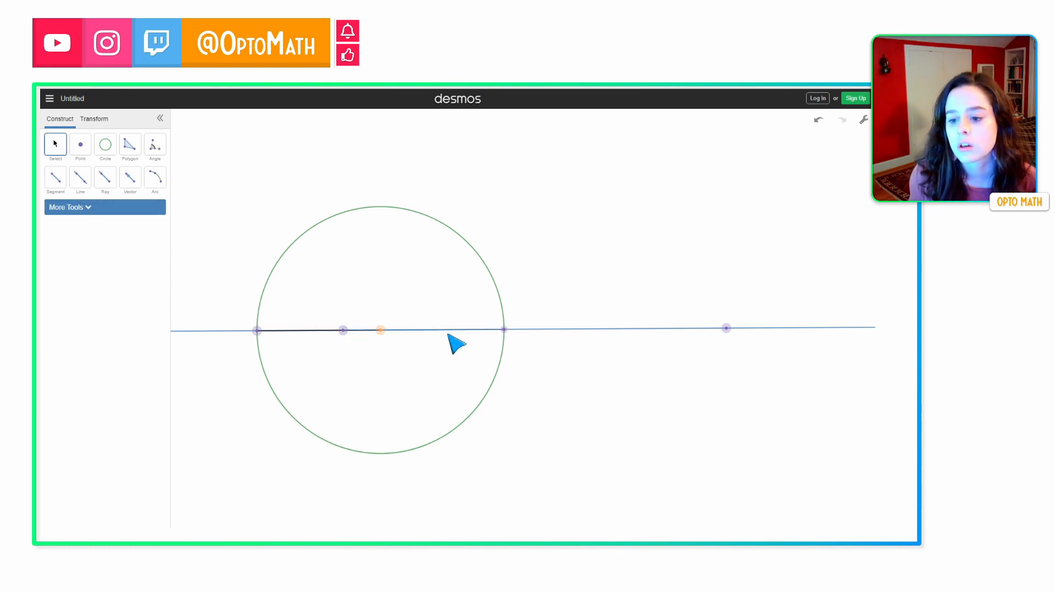
pyautogui.click(446, 330)
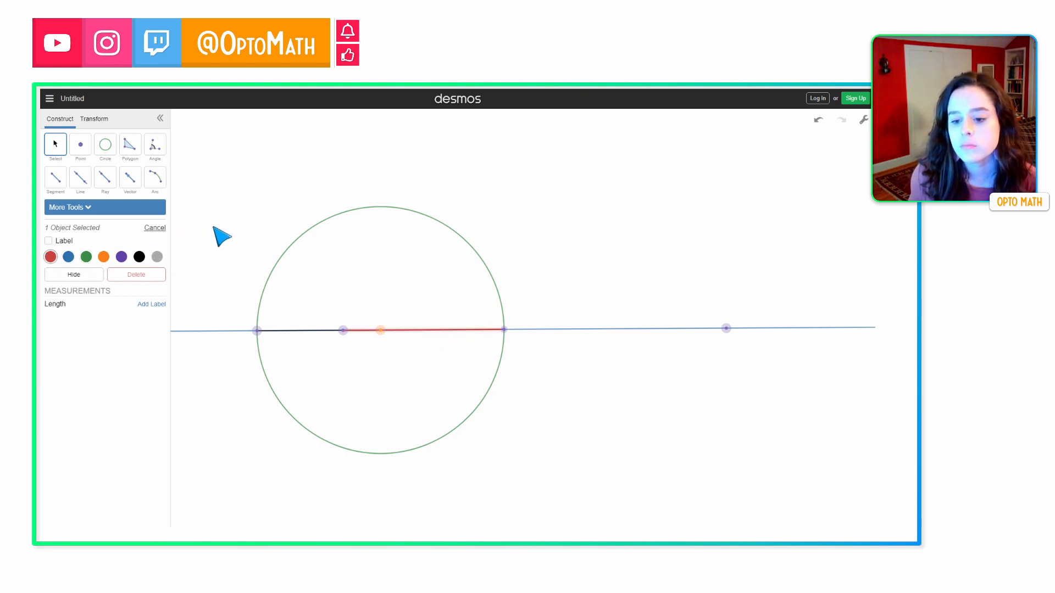
pyautogui.click(244, 215)
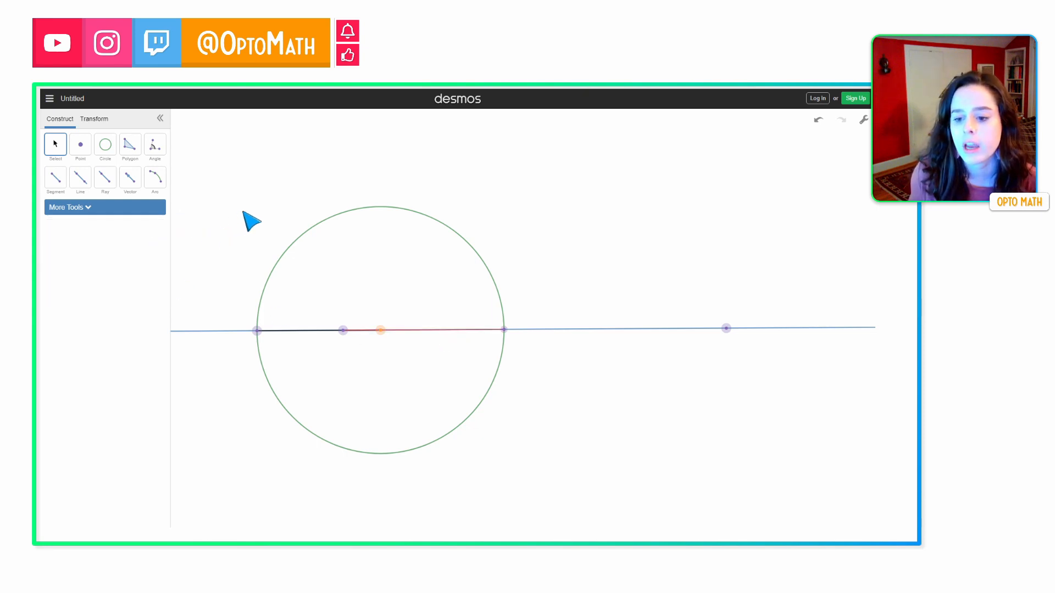
# Construct two compass circles with the red segment as radius, centred on the first circle's right and left intersections with the line
pyautogui.click(78, 208)
pyautogui.click(91, 225)
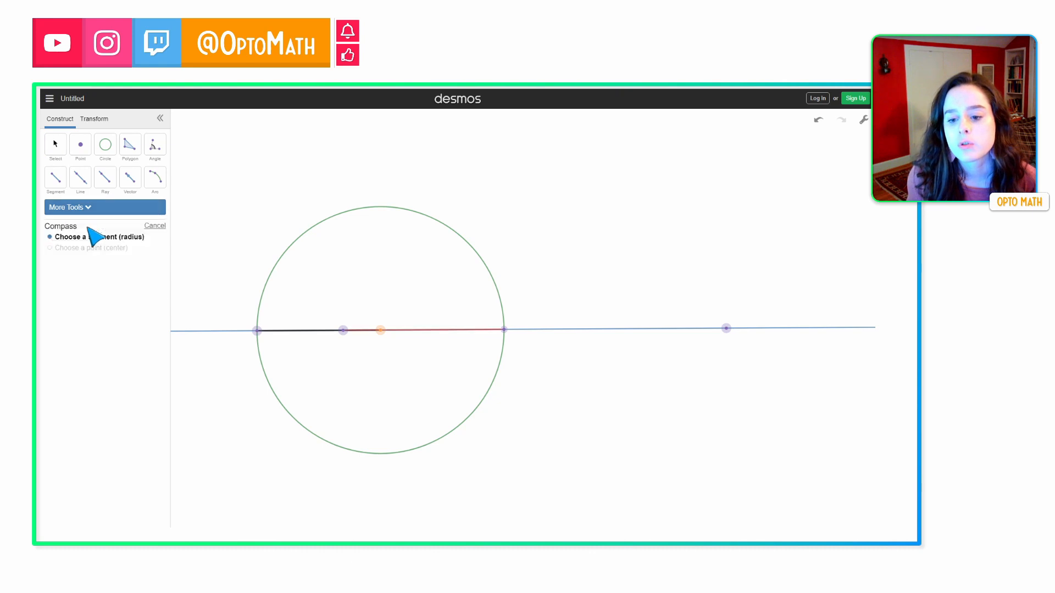
pyautogui.click(430, 331)
pyautogui.click(504, 330)
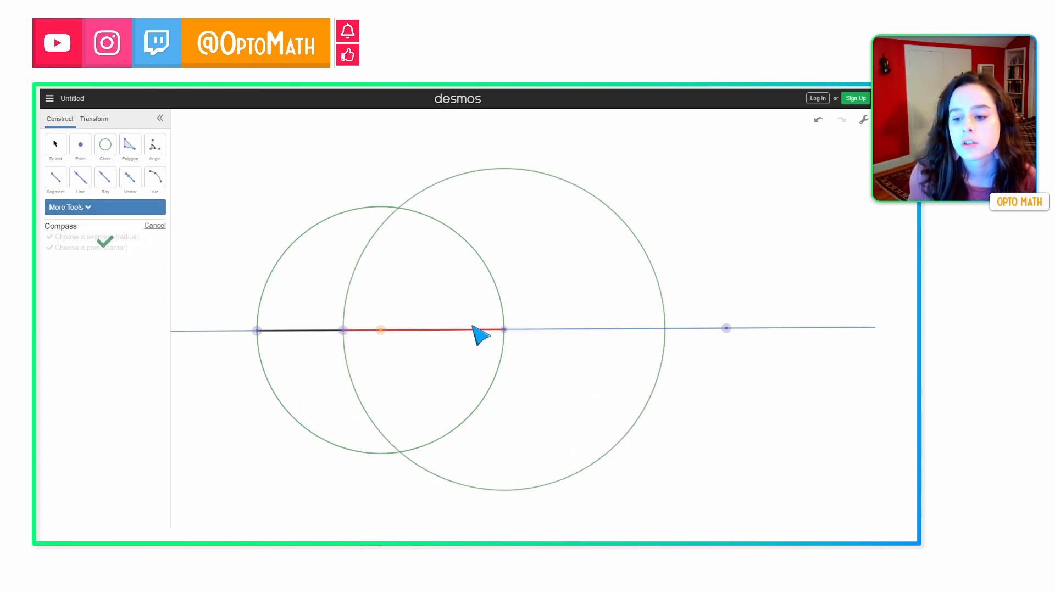
pyautogui.click(459, 330)
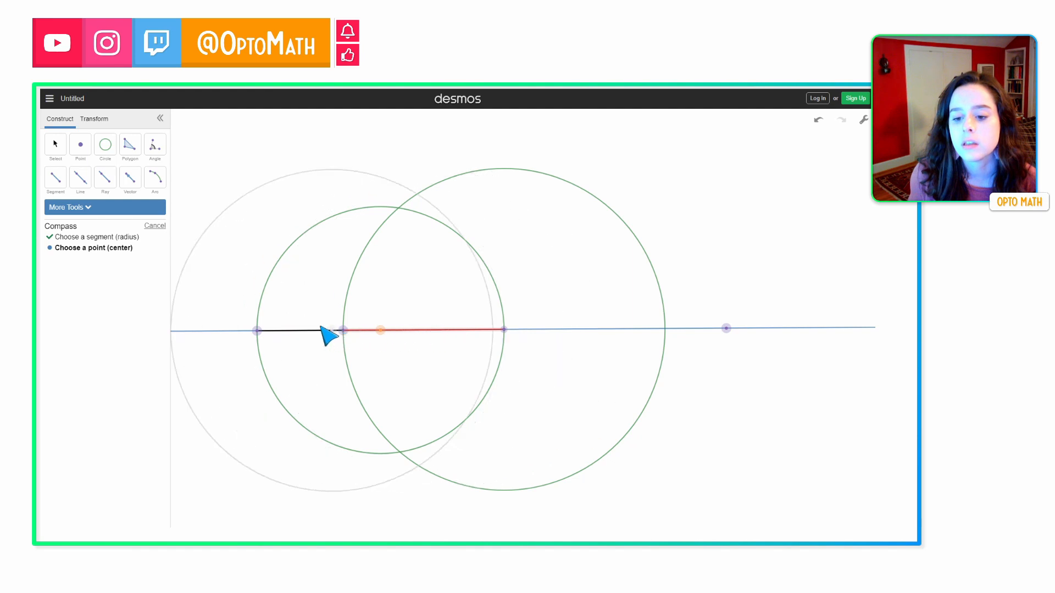
pyautogui.click(258, 331)
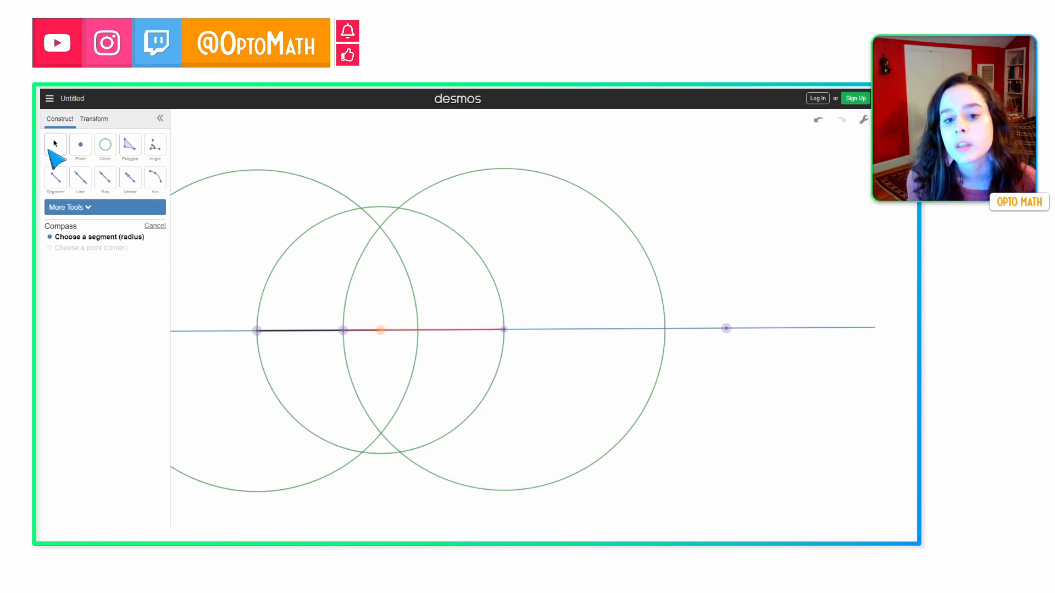
# Draw a line through the upper intersection of the two larger circles and the orange point
pyautogui.click(80, 179)
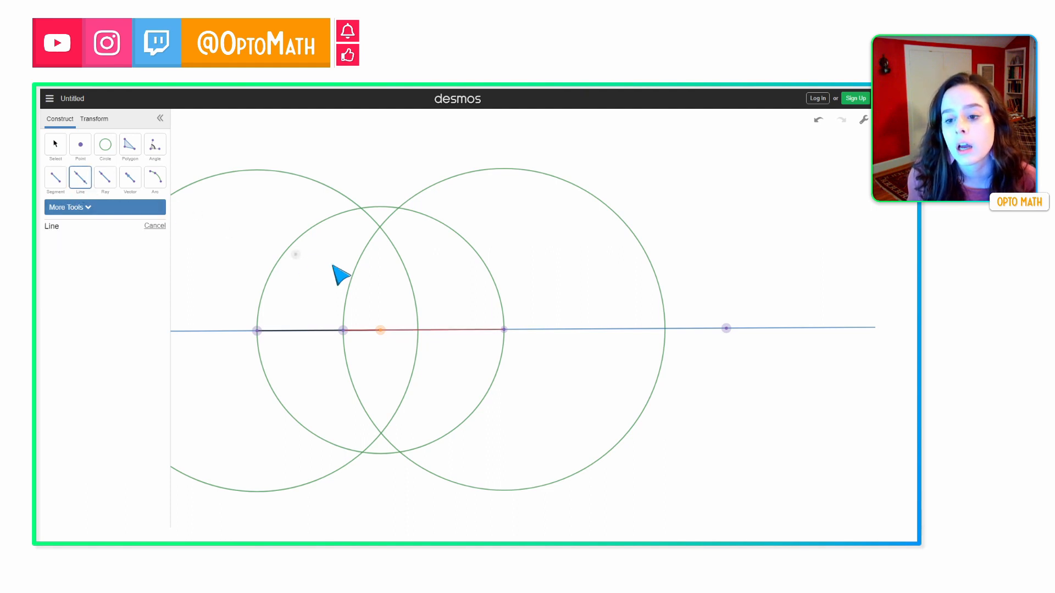
pyautogui.click(379, 228)
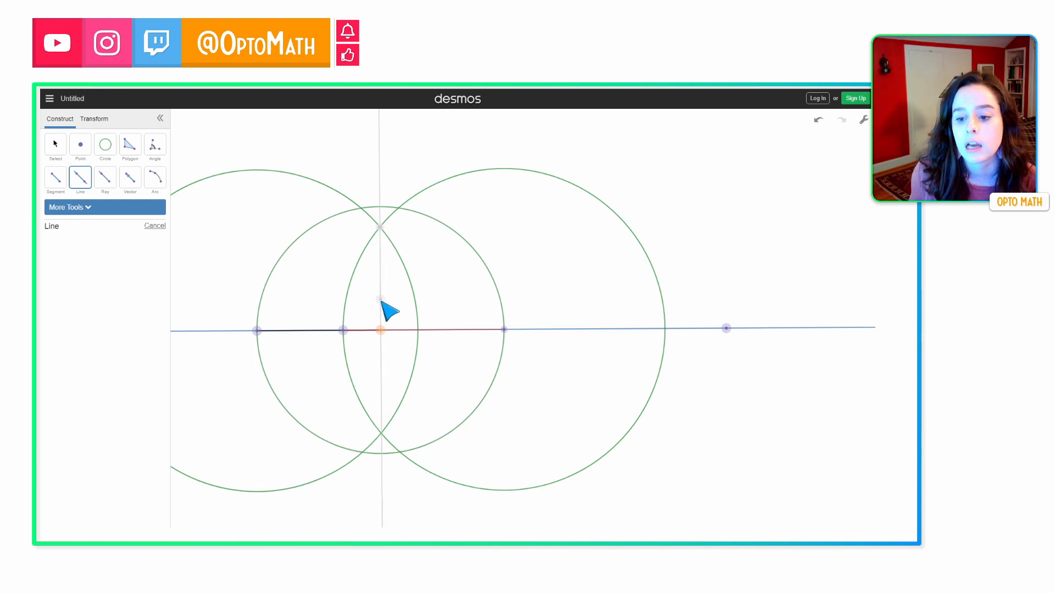
pyautogui.click(381, 330)
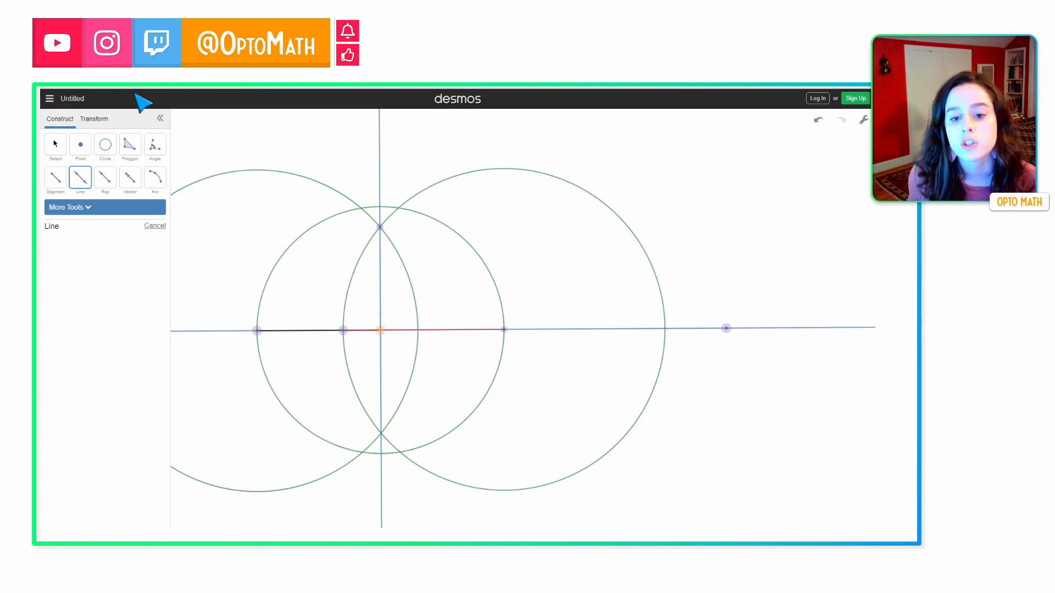
# Measure the angle at the orange point between the upper circle intersection and the first circle's right intersection with the original line
pyautogui.click(155, 145)
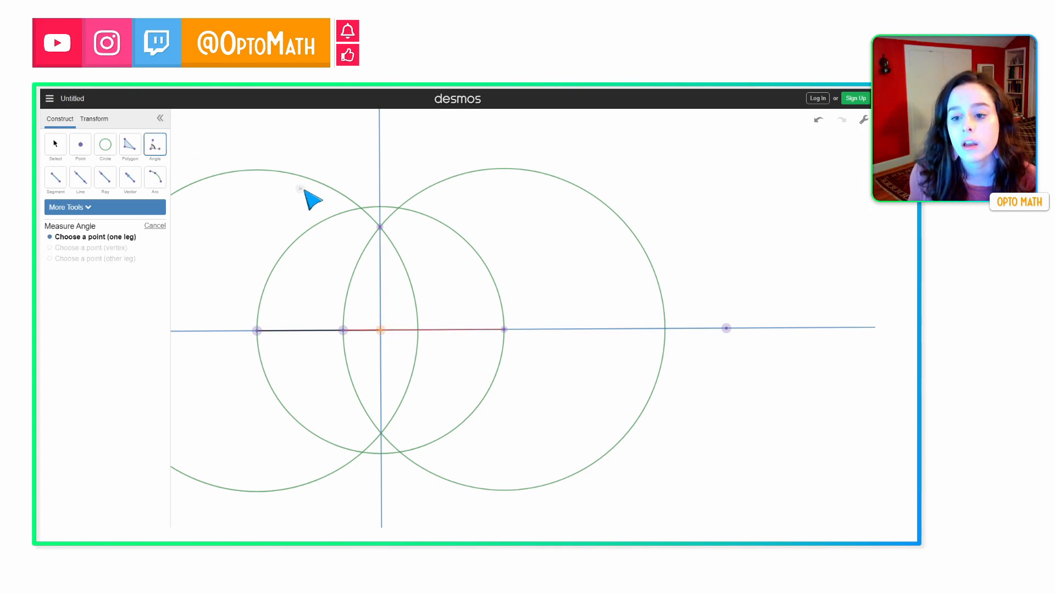
pyautogui.click(380, 227)
pyautogui.click(380, 330)
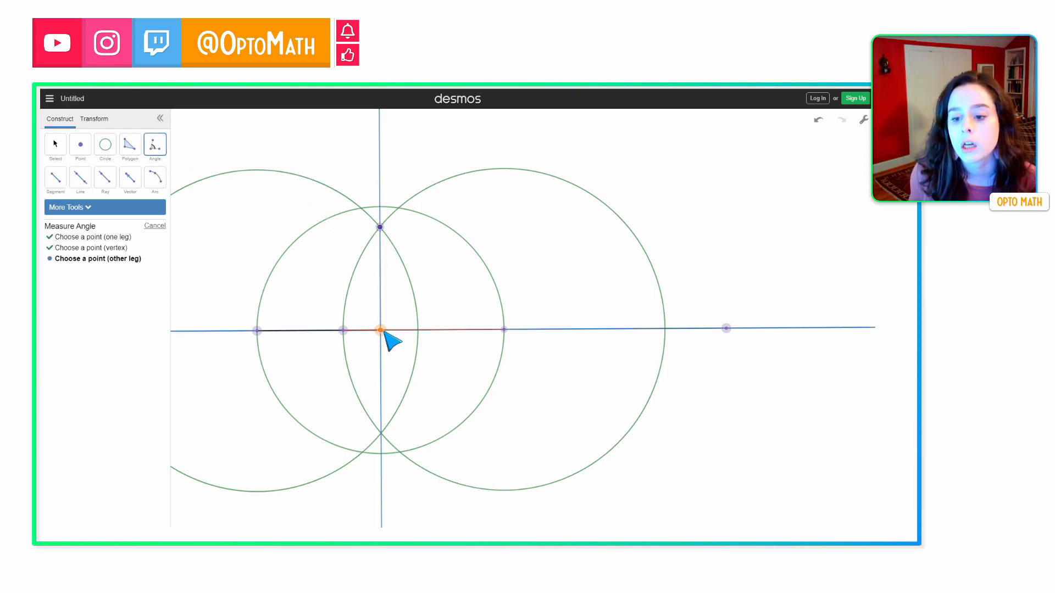
pyautogui.click(503, 330)
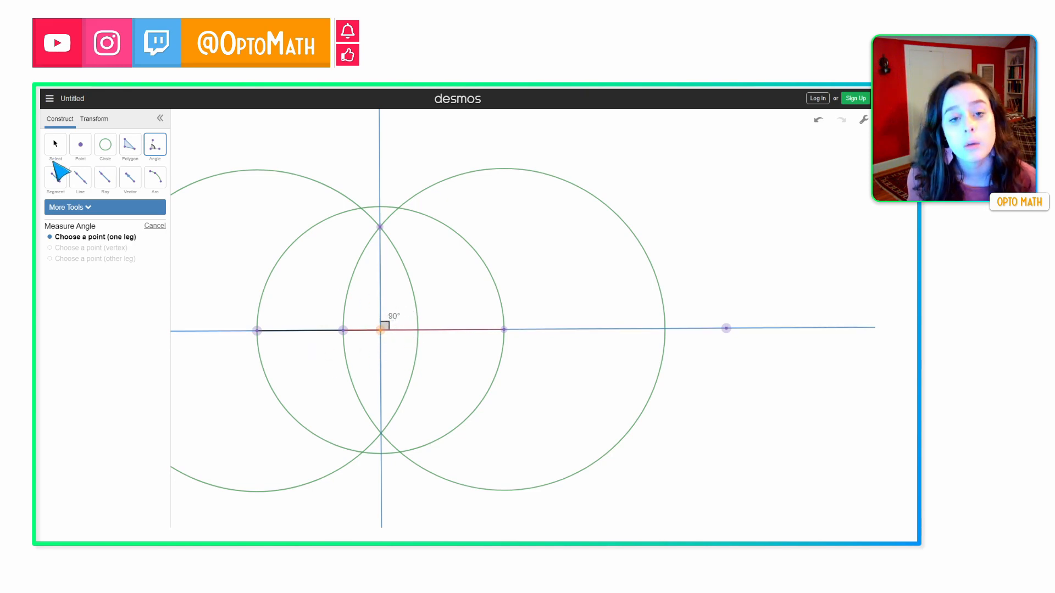
# Tilt the original line by moving its right defining point around, leaving it slightly higher, to test the perpendicular construction
pyautogui.click(56, 147)
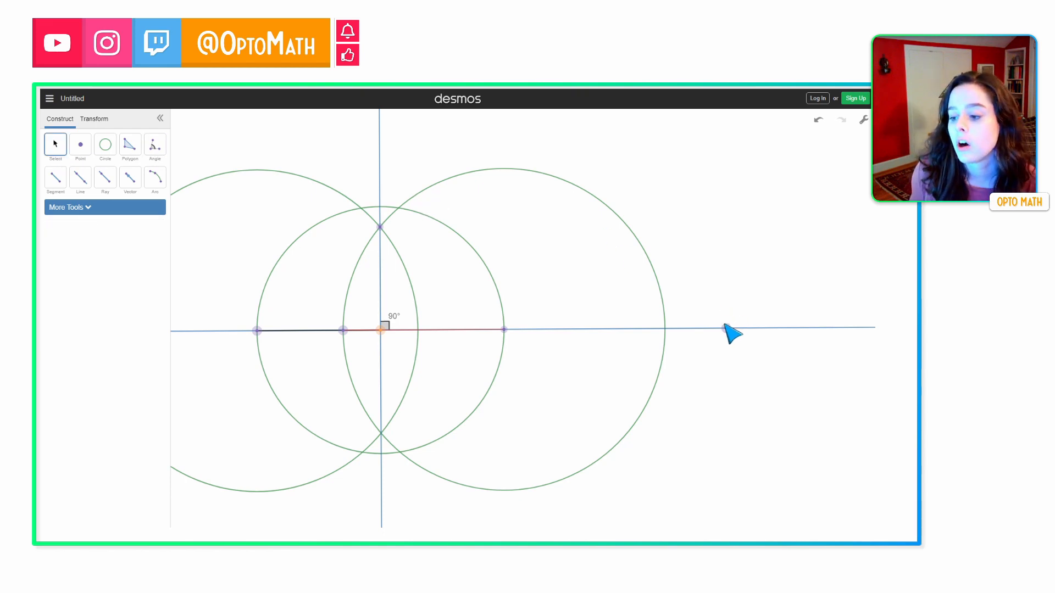
pyautogui.moveTo(726, 329)
pyautogui.mouseDown()
pyautogui.moveTo(517, 314)
pyautogui.moveTo(496, 358)
pyautogui.moveTo(657, 325)
pyautogui.moveTo(669, 255)
pyautogui.moveTo(487, 222)
pyautogui.moveTo(348, 354)
pyautogui.moveTo(488, 407)
pyautogui.moveTo(673, 313)
pyautogui.moveTo(470, 190)
pyautogui.moveTo(113, 295)
pyautogui.moveTo(380, 441)
pyautogui.moveTo(415, 183)
pyautogui.moveTo(110, 296)
pyautogui.moveTo(174, 422)
pyautogui.moveTo(444, 311)
pyautogui.moveTo(488, 210)
pyautogui.moveTo(684, 252)
pyautogui.moveTo(716, 384)
pyautogui.moveTo(661, 262)
pyautogui.moveTo(566, 339)
pyautogui.moveTo(534, 285)
pyautogui.moveTo(584, 277)
pyautogui.moveTo(603, 306)
pyautogui.moveTo(780, 282)
pyautogui.moveTo(769, 281)
pyautogui.mouseUp()
pyautogui.moveTo(752, 299); pyautogui.dragTo(727, 308)
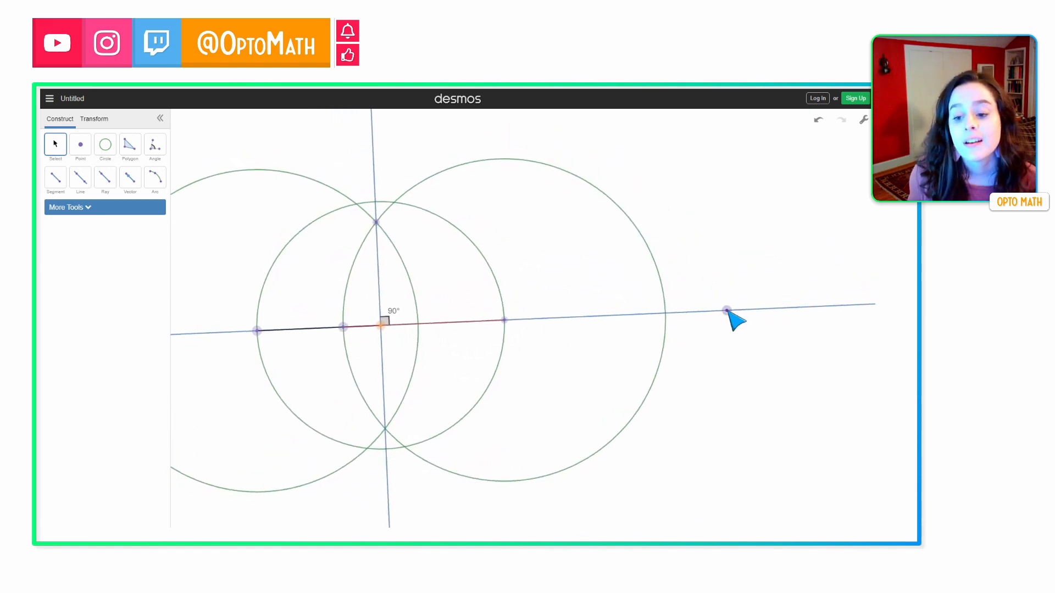